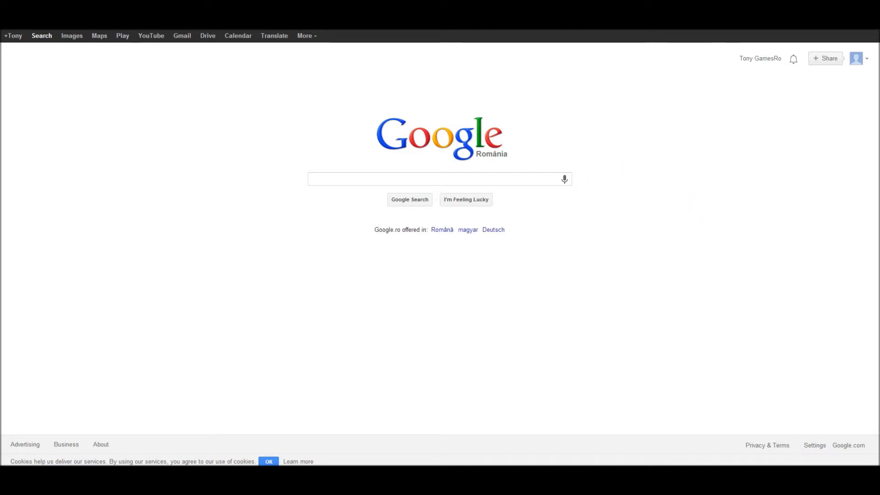
Open the Local Area Connection's network connection details from Network and Sharing Center
{"action": "left_click", "coordinate": [812, 465]}
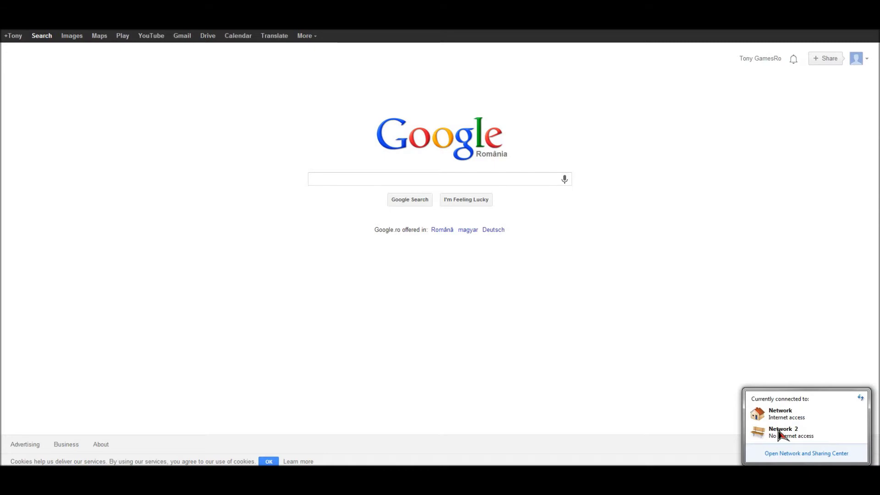
{"action": "left_click", "coordinate": [808, 458]}
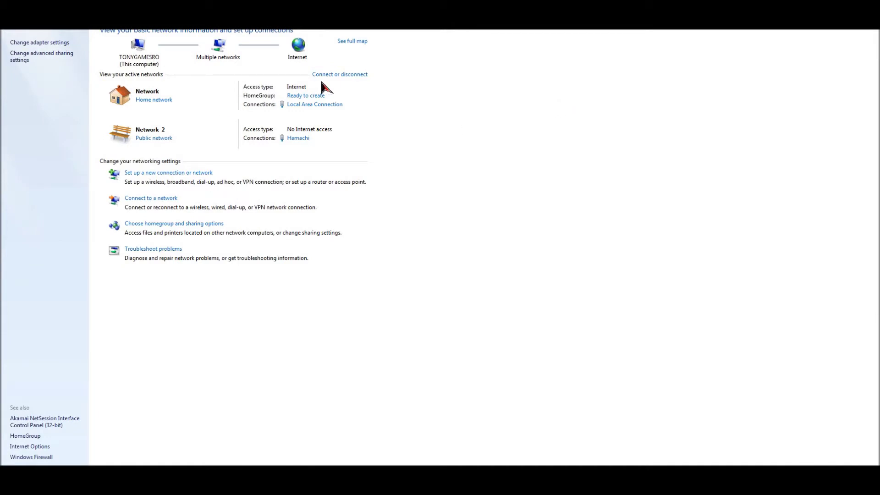
{"action": "left_click", "coordinate": [299, 108]}
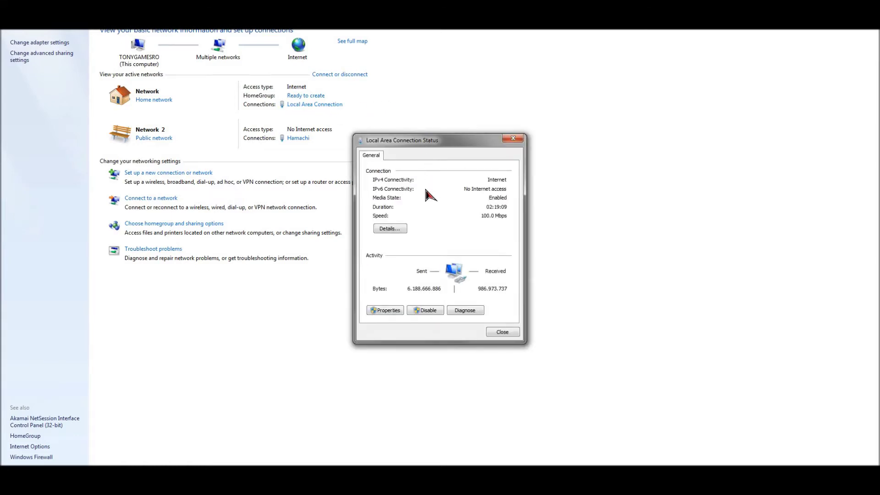
{"action": "left_click", "coordinate": [394, 232]}
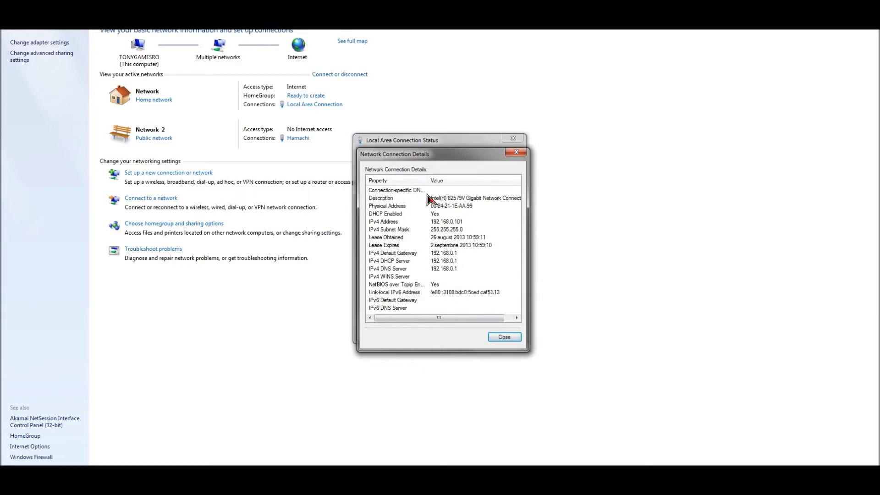
Point out the IPv4 Default Gateway, DHCP Server and DNS Server values in the details
{"action": "left_click", "coordinate": [442, 253]}
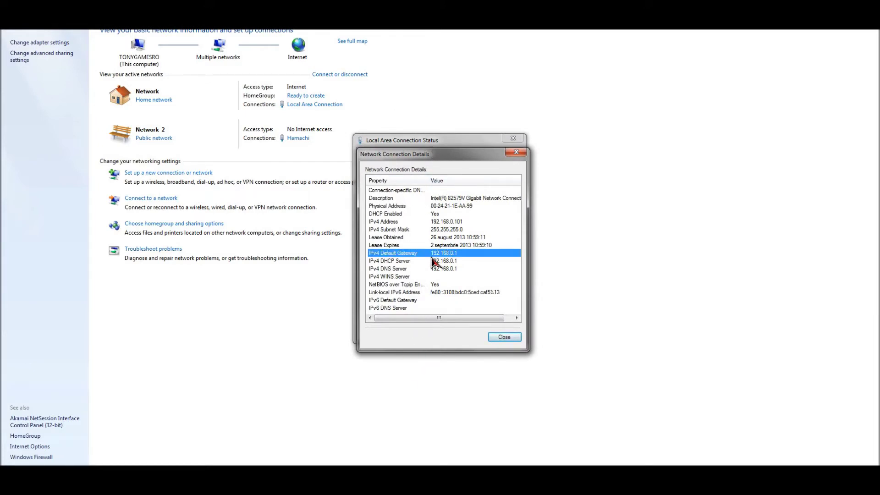
{"action": "left_click", "coordinate": [472, 261]}
{"action": "left_click", "coordinate": [449, 253]}
{"action": "left_click", "coordinate": [449, 262]}
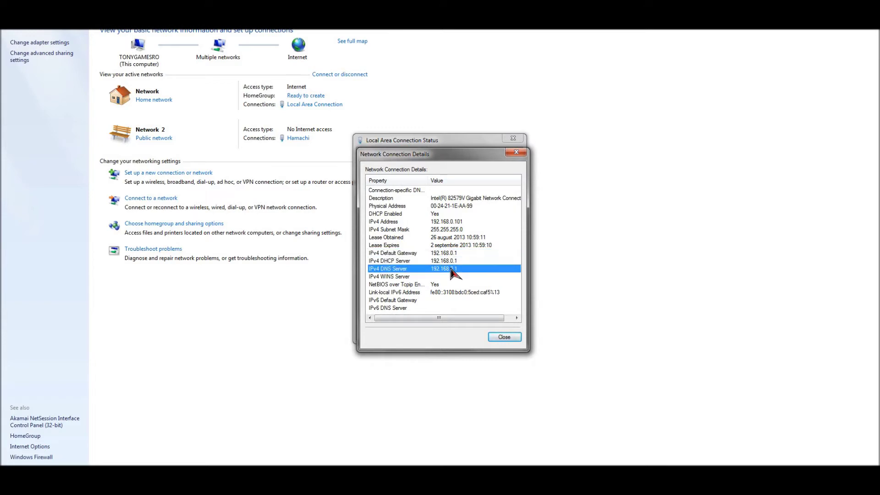
{"action": "left_click", "coordinate": [450, 255]}
{"action": "left_click", "coordinate": [449, 261]}
{"action": "left_click", "coordinate": [450, 269]}
{"action": "left_click", "coordinate": [450, 261]}
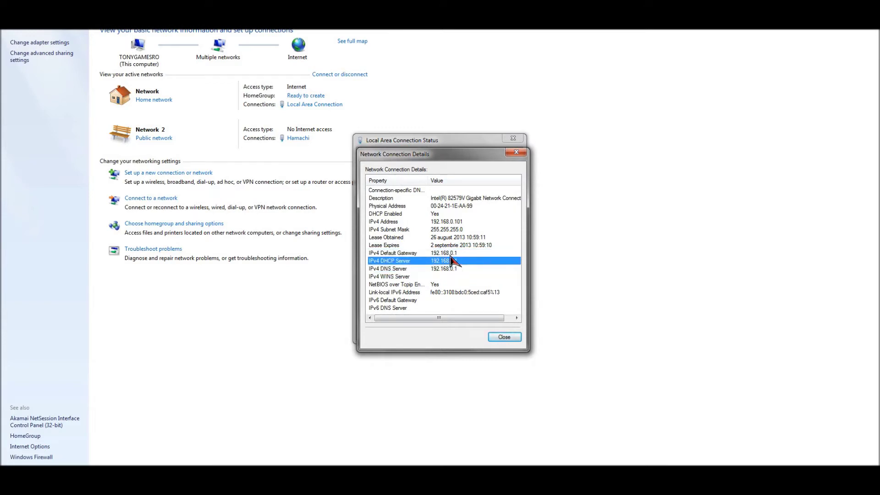
{"action": "left_click", "coordinate": [448, 254]}
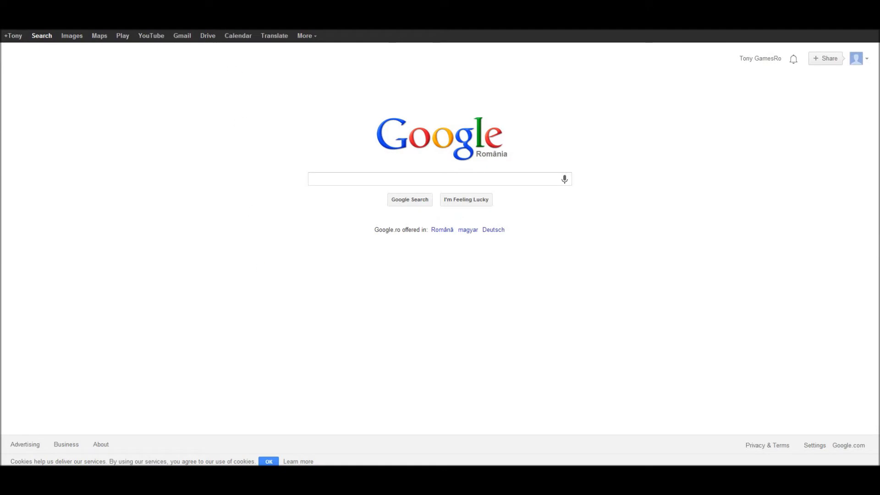
Load the router login page at 192.168.0.1 in Chrome
{"action": "key", "text": "ctrl+l"}
{"action": "type", "text": "192.18"}
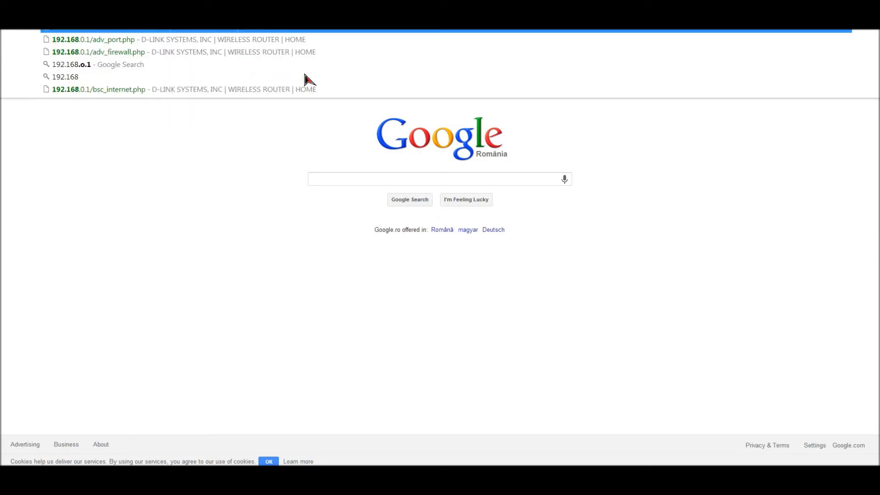
{"action": "type", "text": "."}
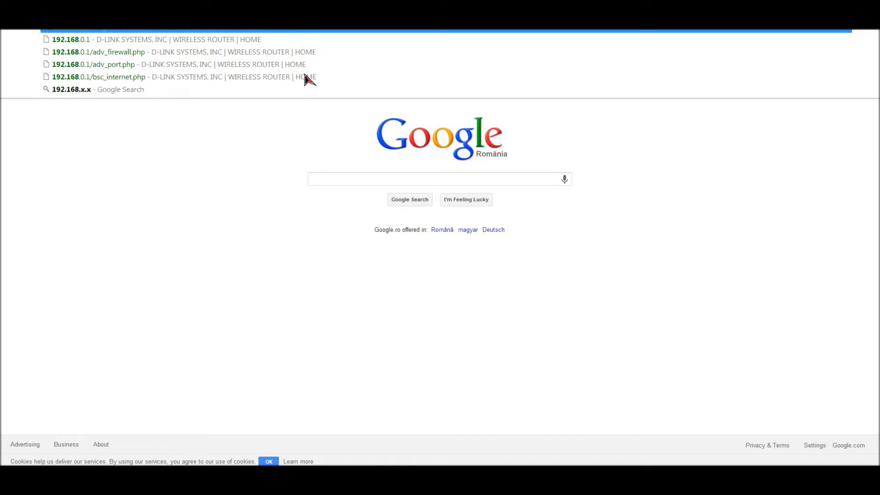
{"action": "key", "text": "Escape"}
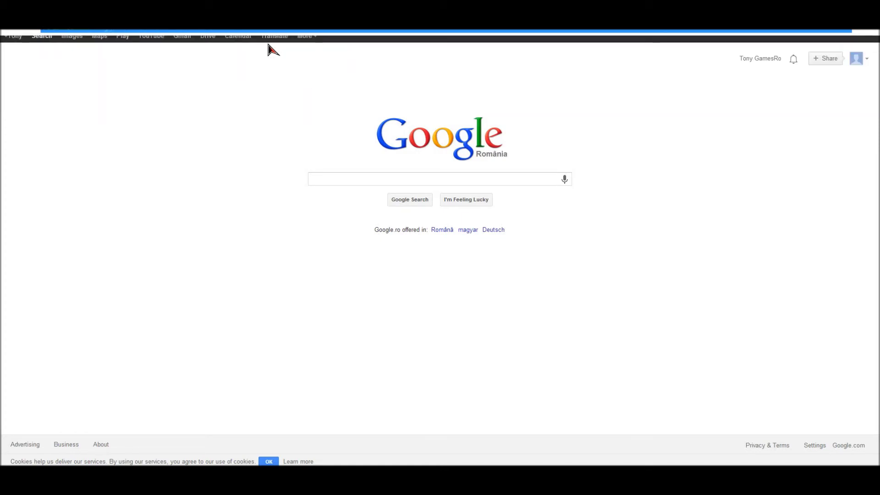
{"action": "key", "text": "BackSpace"}
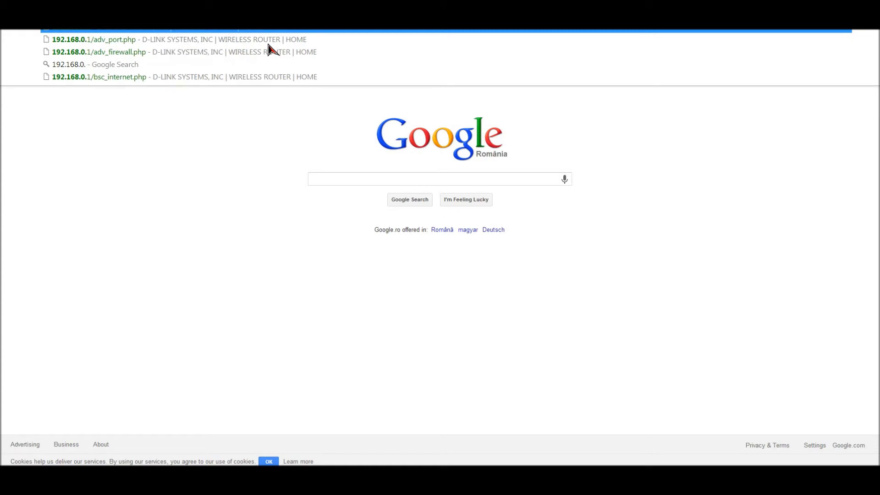
{"action": "left_click", "coordinate": [274, 81]}
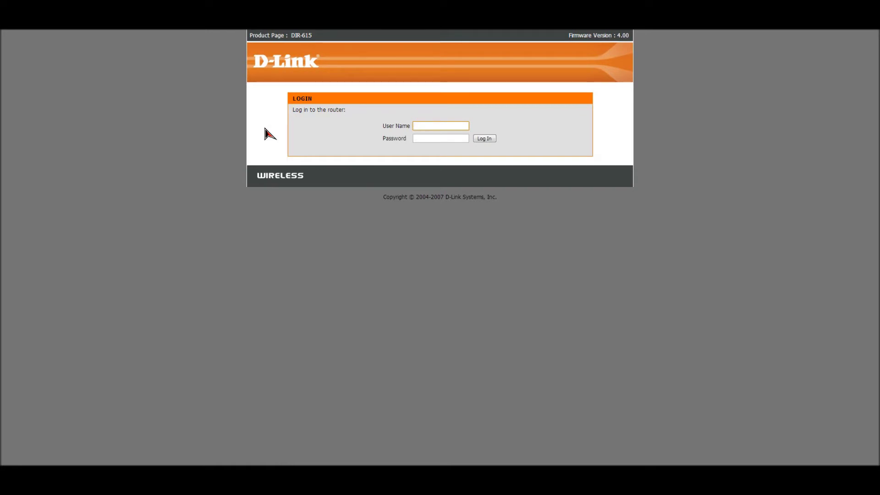
Enter the router's user name and password and submit the login form
{"action": "left_click", "coordinate": [431, 126]}
{"action": "left_click", "coordinate": [386, 138]}
{"action": "left_click", "coordinate": [419, 125]}
{"action": "type", "text": "admin"}
{"action": "key", "text": "Tab"}
{"action": "type", "text": "admin"}
{"action": "key", "text": "BackSpace"}
{"action": "key", "text": "BackSpace"}
{"action": "key", "text": "BackSpace"}
{"action": "key", "text": "BackSpace"}
{"action": "key", "text": "BackSpace"}
{"action": "type", "text": "admin"}
{"action": "key", "text": "BackSpace"}
{"action": "key", "text": "BackSpace"}
{"action": "key", "text": "BackSpace"}
{"action": "key", "text": "BackSpace"}
{"action": "key", "text": "BackSpace"}
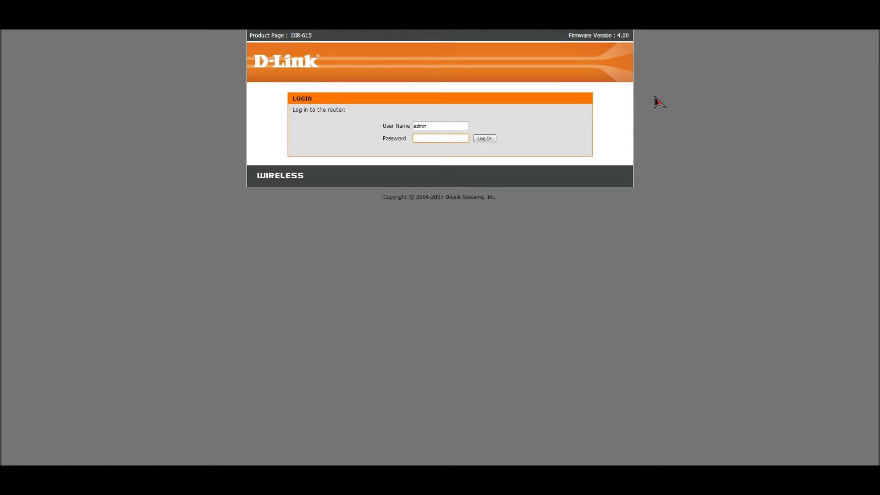
{"action": "key", "text": "Return"}
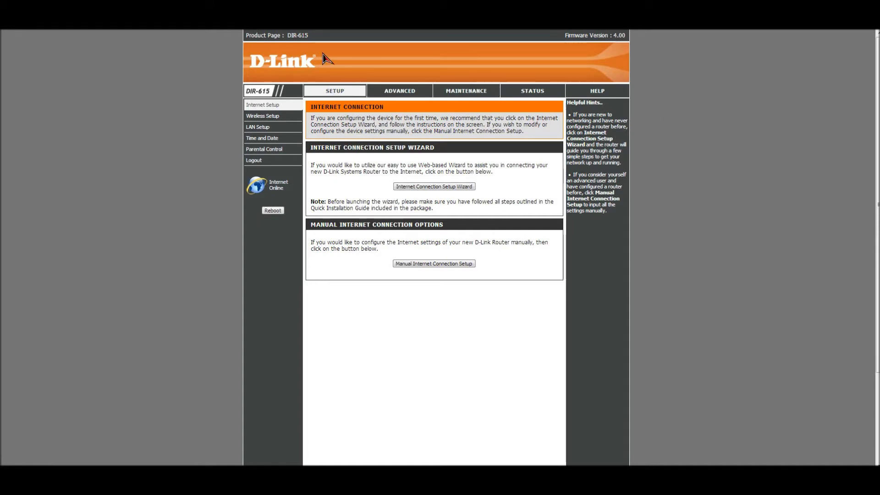
{"action": "left_click_drag", "start_coordinate": [287, 33], "coordinate": [321, 42]}
{"action": "left_click", "coordinate": [343, 42]}
Go to ADVANCED, passing Port Forwarding, then open Firewall & DMZ settings
{"action": "left_click", "coordinate": [400, 94]}
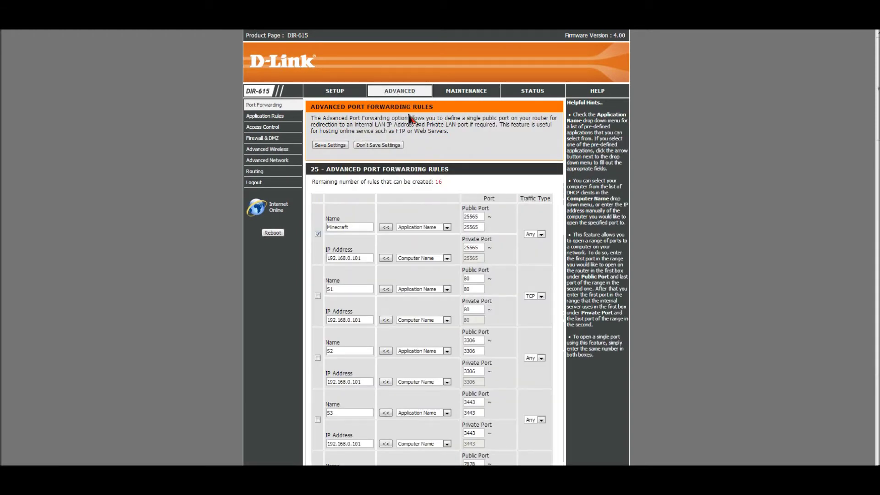
{"action": "left_click", "coordinate": [256, 105]}
{"action": "left_click", "coordinate": [270, 139]}
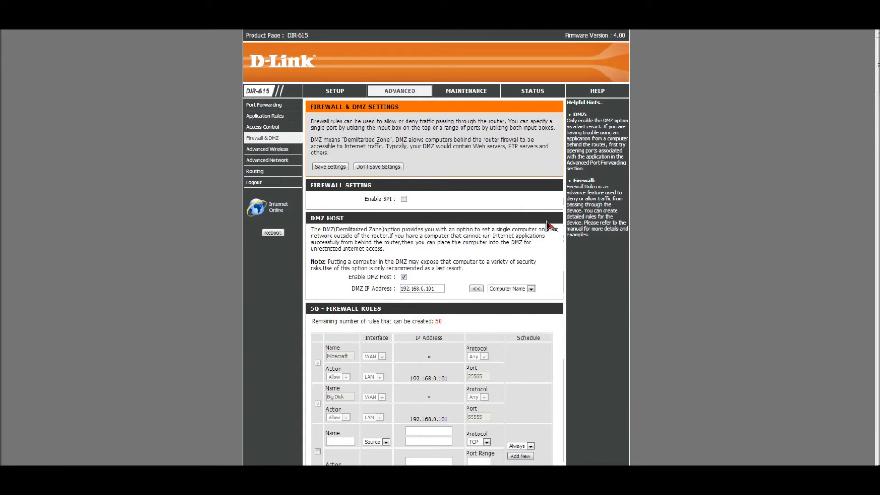
Inspect the DMZ host section, trying the Computer Name list and reverting to the default choice
{"action": "scroll", "coordinate": [550, 228], "scroll_direction": "down", "scroll_amount": 1}
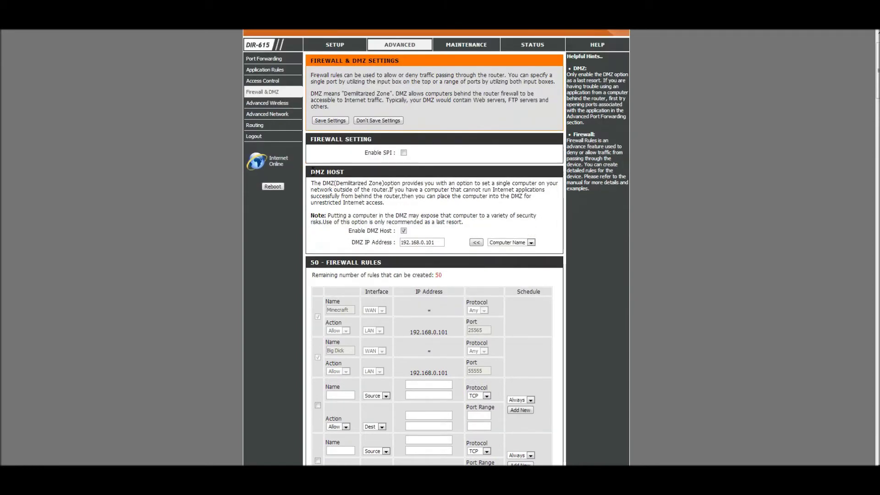
{"action": "left_click_drag", "start_coordinate": [312, 171], "coordinate": [568, 251]}
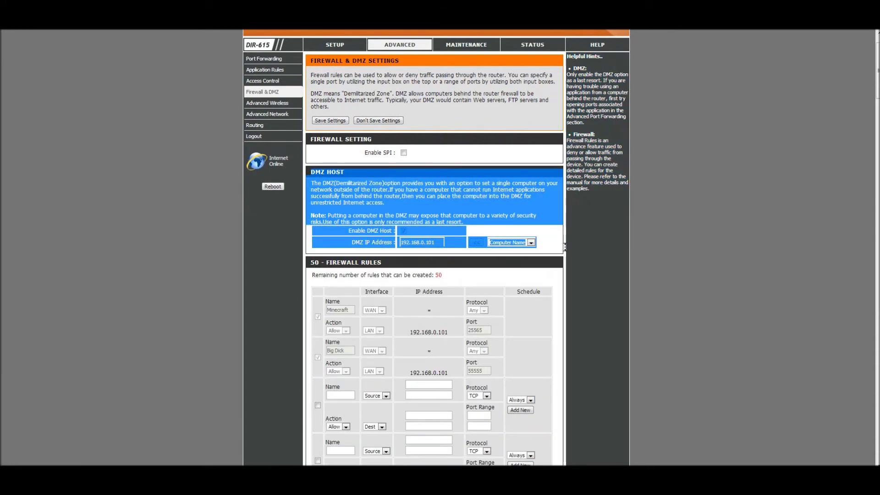
{"action": "left_click", "coordinate": [582, 246]}
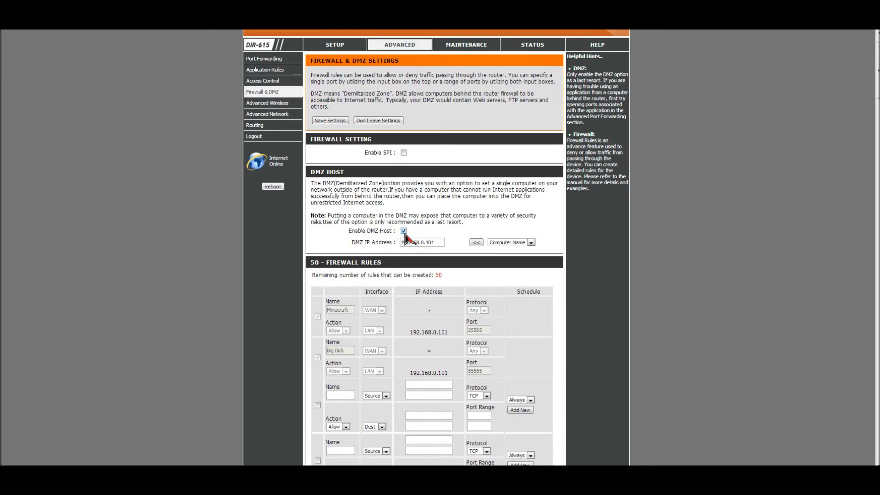
{"action": "left_click_drag", "start_coordinate": [351, 242], "coordinate": [392, 242]}
{"action": "left_click", "coordinate": [353, 247]}
{"action": "left_click", "coordinate": [531, 243]}
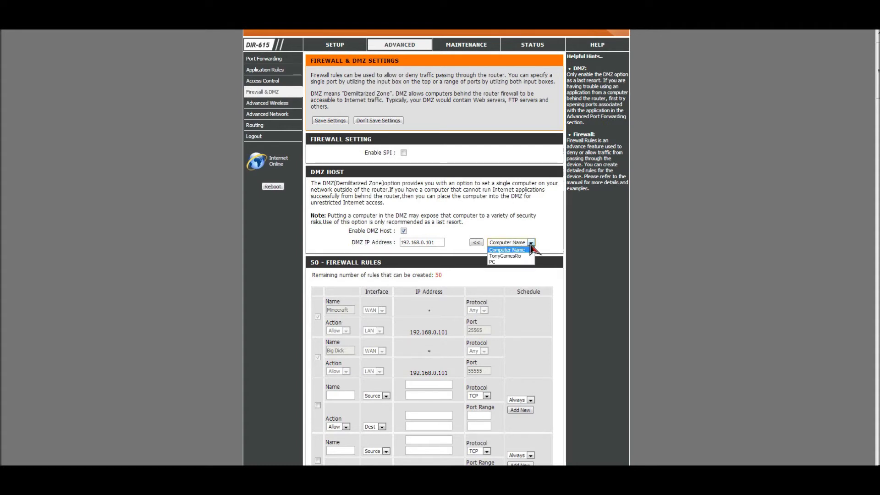
{"action": "left_click", "coordinate": [515, 256]}
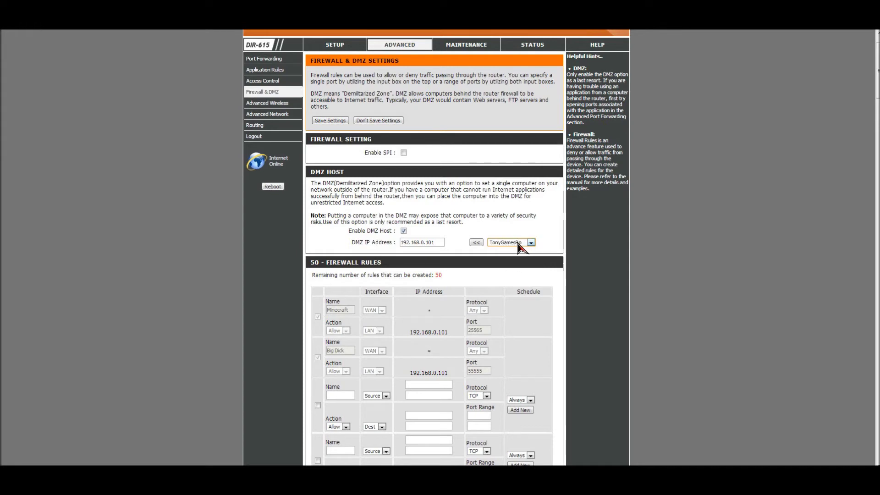
{"action": "left_click", "coordinate": [522, 242]}
{"action": "left_click", "coordinate": [525, 250]}
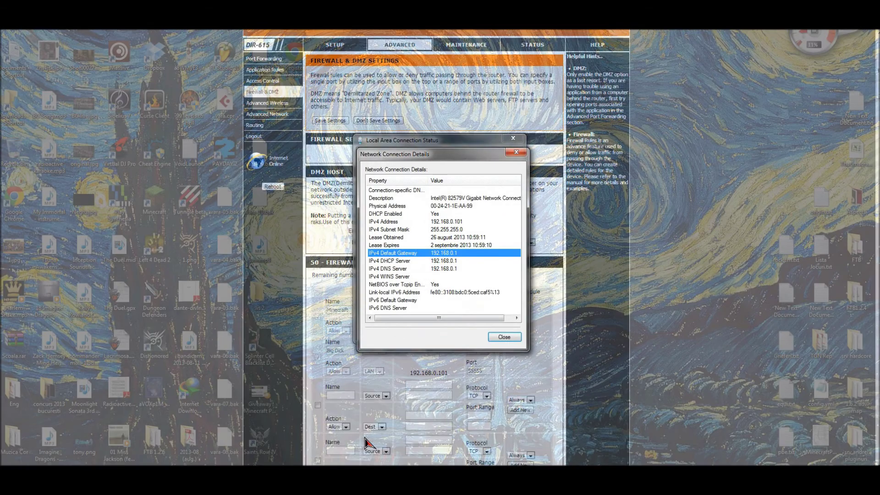
Close the Network Connection Details and Local Area Connection Status windows
{"action": "left_click", "coordinate": [369, 440]}
{"action": "left_click_drag", "start_coordinate": [429, 155], "coordinate": [620, 144]}
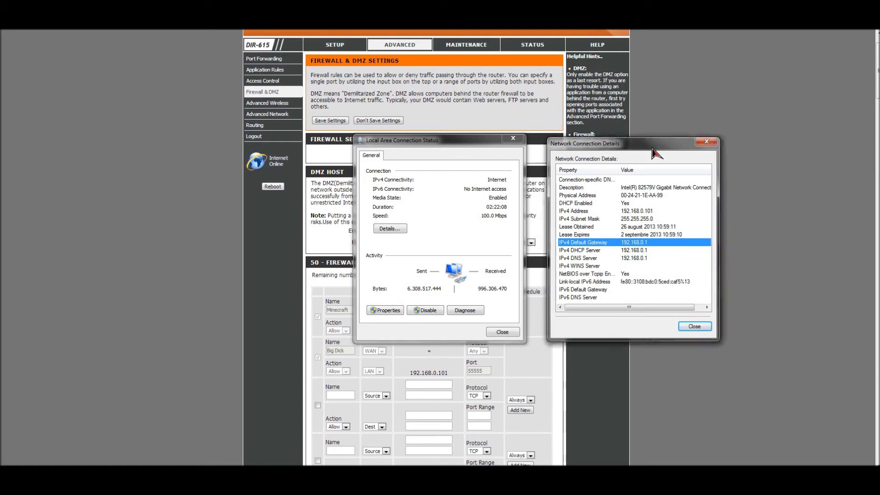
{"action": "key", "text": "Escape"}
{"action": "left_click", "coordinate": [513, 138]}
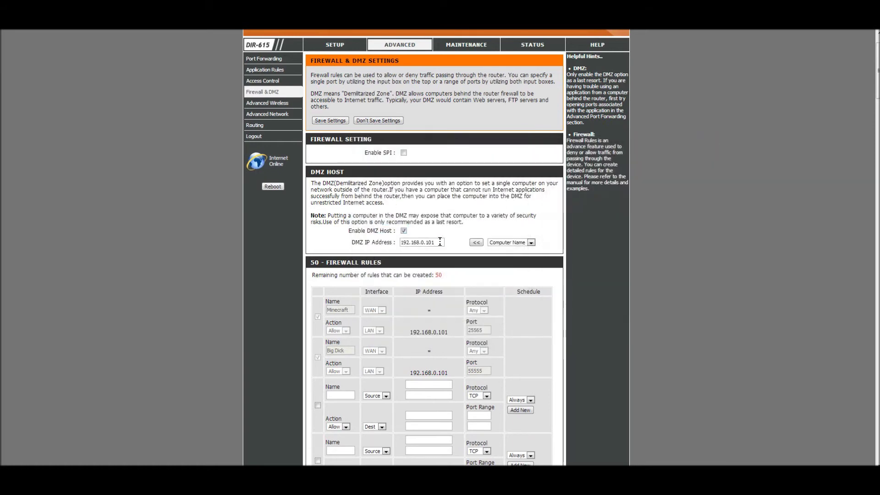
Confirm the DMZ IP Address is 192.168.0.101 and scroll through the firewall rules
{"action": "left_click_drag", "start_coordinate": [441, 242], "coordinate": [380, 242]}
{"action": "left_click", "coordinate": [339, 237]}
{"action": "scroll", "coordinate": [360, 214], "scroll_direction": "down", "scroll_amount": 15}
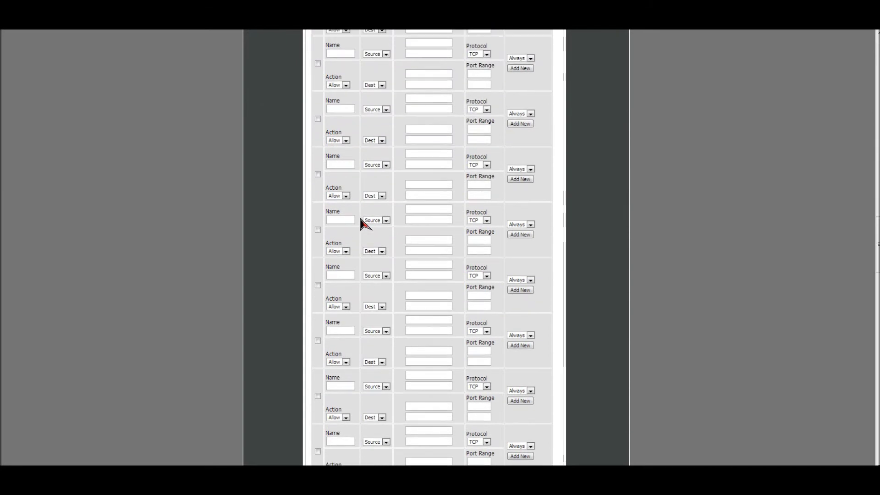
{"action": "scroll", "coordinate": [344, 216], "scroll_direction": "down", "scroll_amount": 5}
{"action": "scroll", "coordinate": [806, 200], "scroll_direction": "up", "scroll_amount": 5}
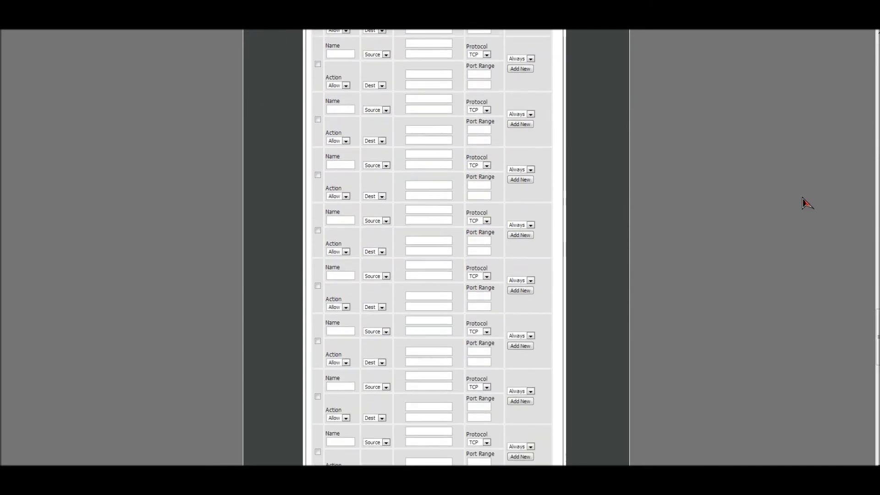
{"action": "scroll", "coordinate": [806, 201], "scroll_direction": "up", "scroll_amount": 15}
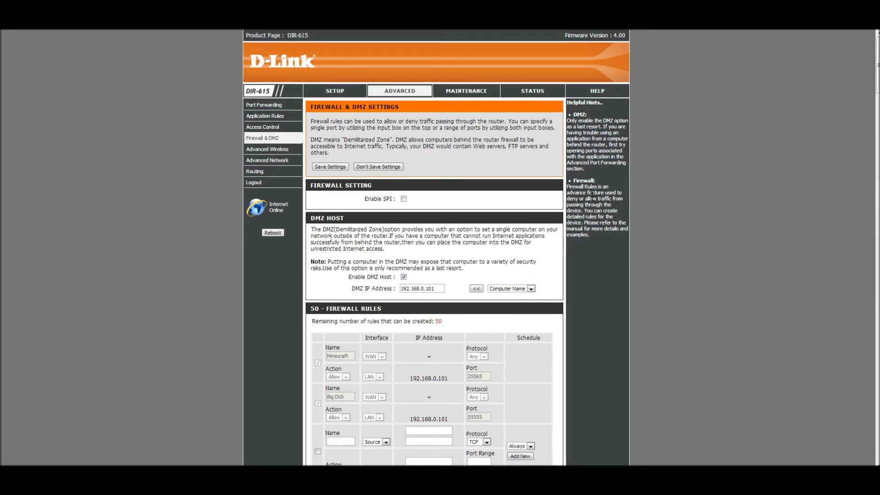
Open the Port Forwarding rules and highlight the Minecraft rule's name
{"action": "left_click", "coordinate": [275, 105]}
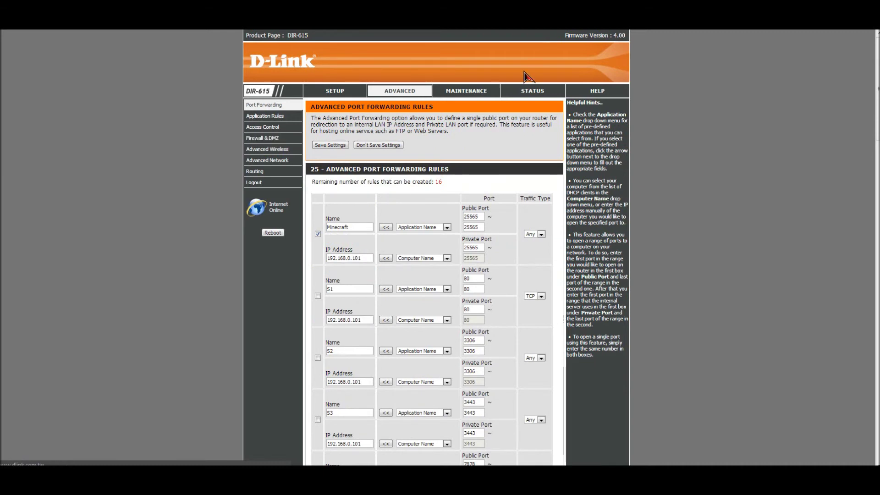
{"action": "scroll", "coordinate": [550, 92], "scroll_direction": "down", "scroll_amount": 1}
{"action": "double_click", "coordinate": [348, 181]}
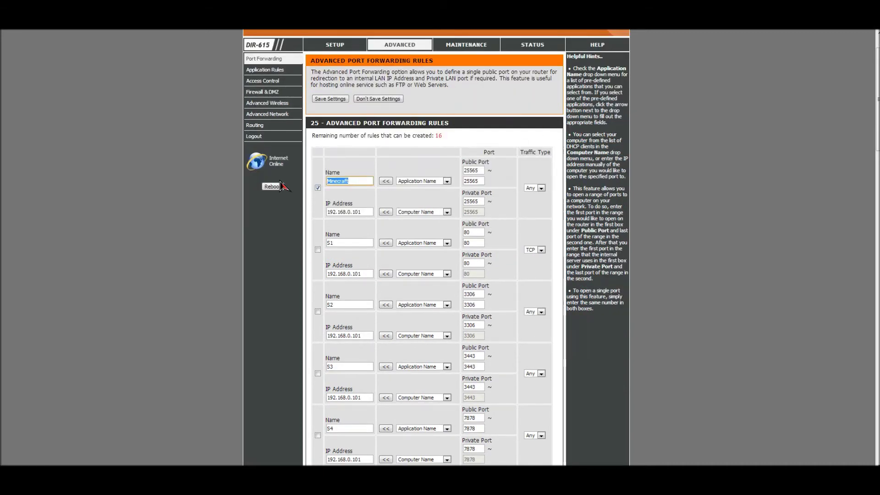
{"action": "left_click", "coordinate": [365, 162]}
{"action": "left_click_drag", "start_coordinate": [368, 181], "coordinate": [321, 185]}
Verify the Minecraft rule's IP address is 192.168.0.101, leaving the Computer Name list unchanged
{"action": "left_click_drag", "start_coordinate": [365, 212], "coordinate": [316, 213]}
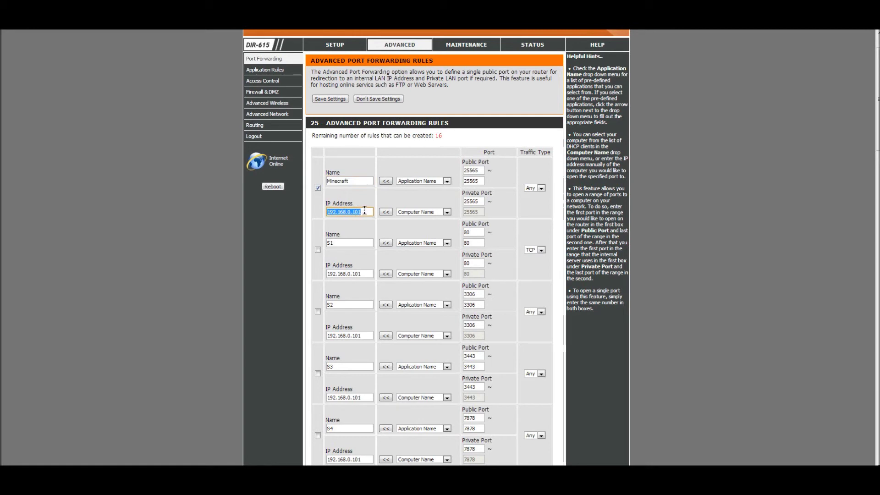
{"action": "left_click", "coordinate": [447, 212]}
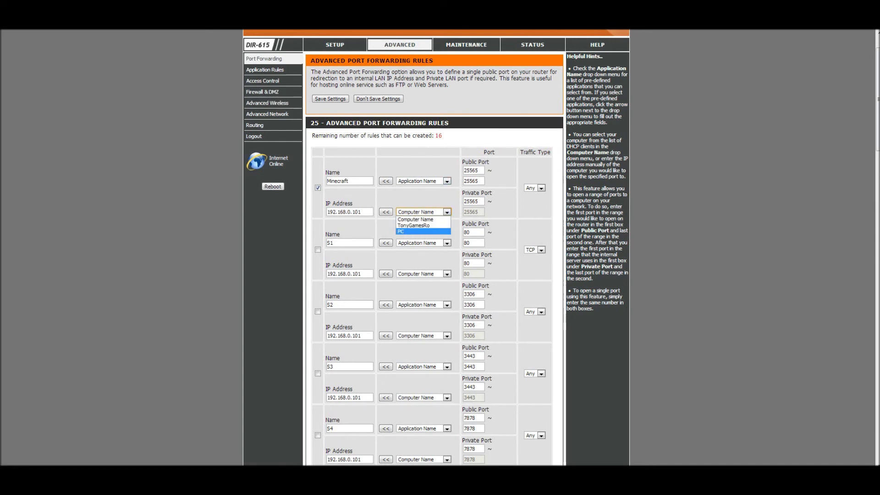
{"action": "left_click", "coordinate": [447, 213]}
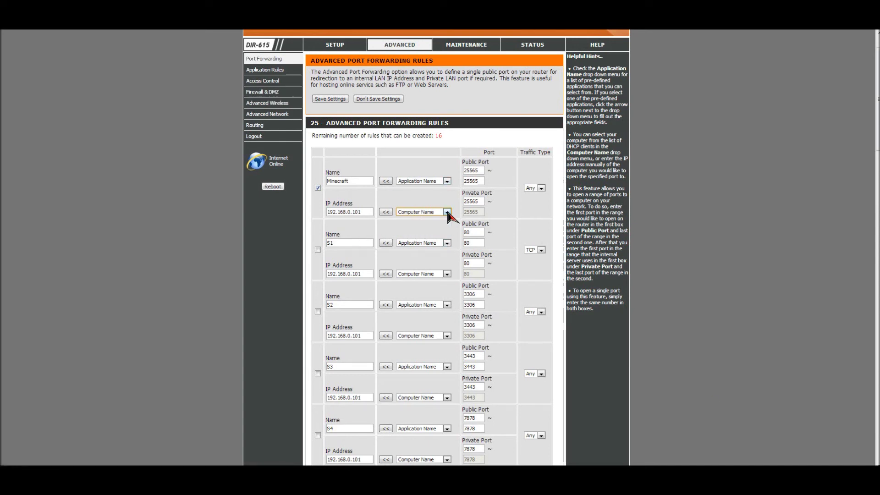
{"action": "left_click_drag", "start_coordinate": [366, 213], "coordinate": [317, 214]}
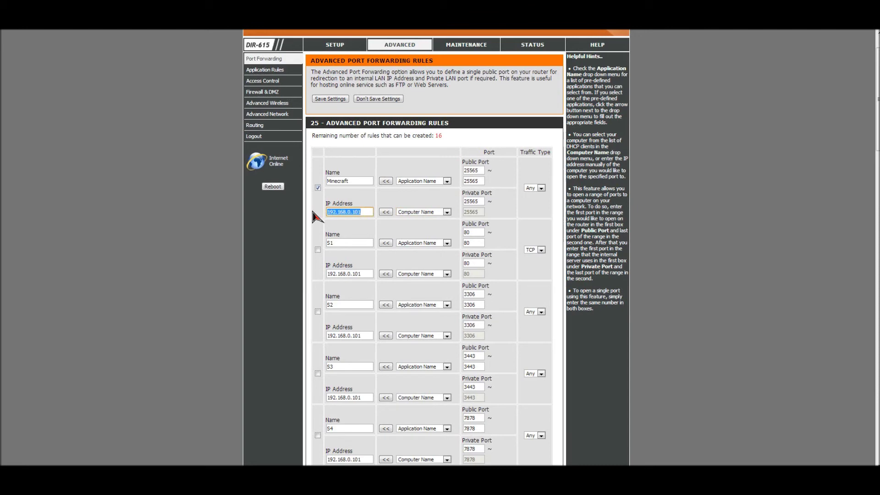
{"action": "left_click", "coordinate": [413, 205]}
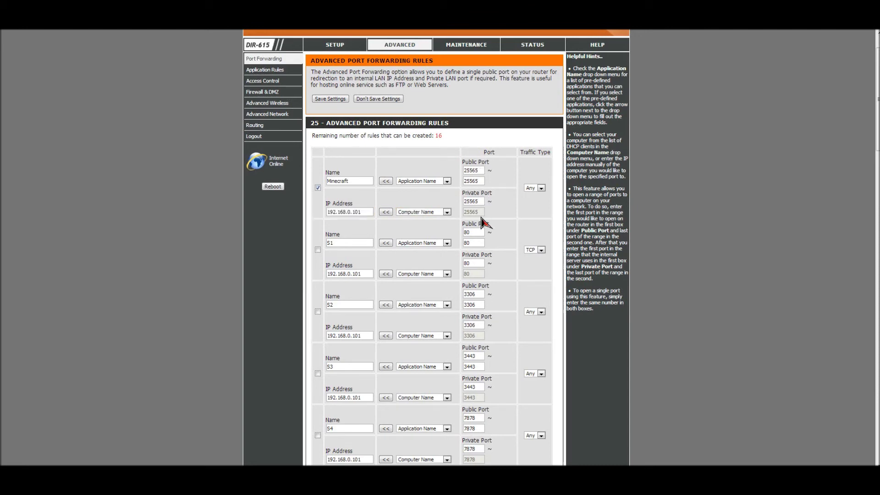
{"action": "scroll", "coordinate": [481, 184], "scroll_direction": "down", "scroll_amount": 10}
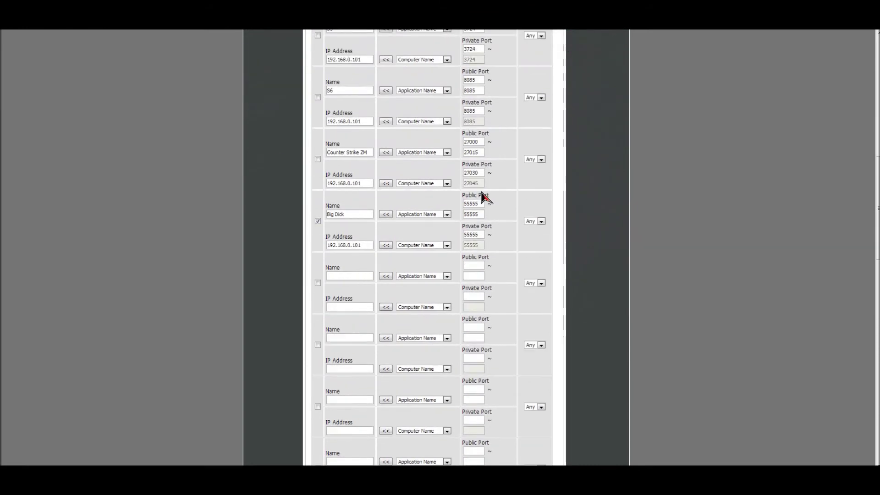
{"action": "scroll", "coordinate": [482, 197], "scroll_direction": "up", "scroll_amount": 10}
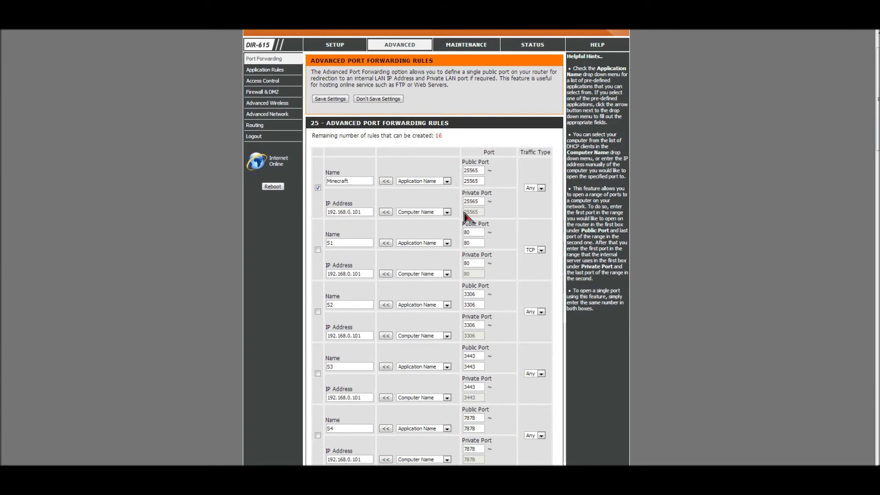
{"action": "scroll", "coordinate": [479, 228], "scroll_direction": "down", "scroll_amount": 10}
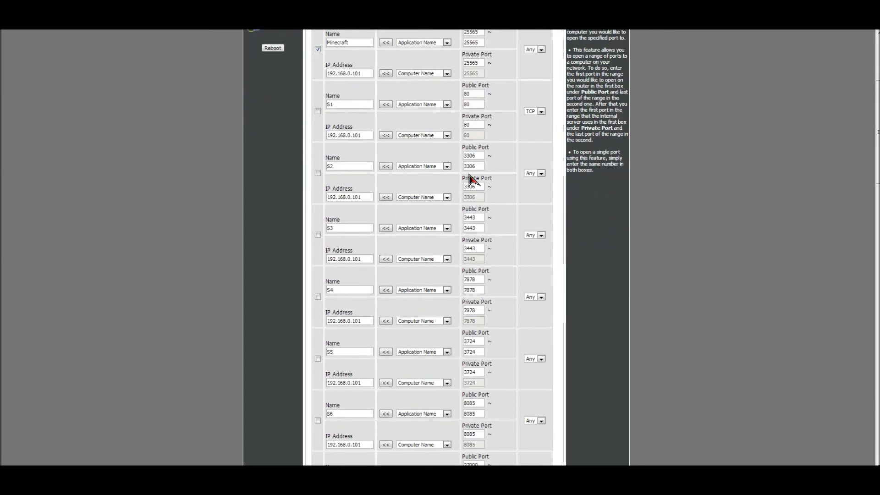
{"action": "scroll", "coordinate": [477, 287], "scroll_direction": "up", "scroll_amount": 10}
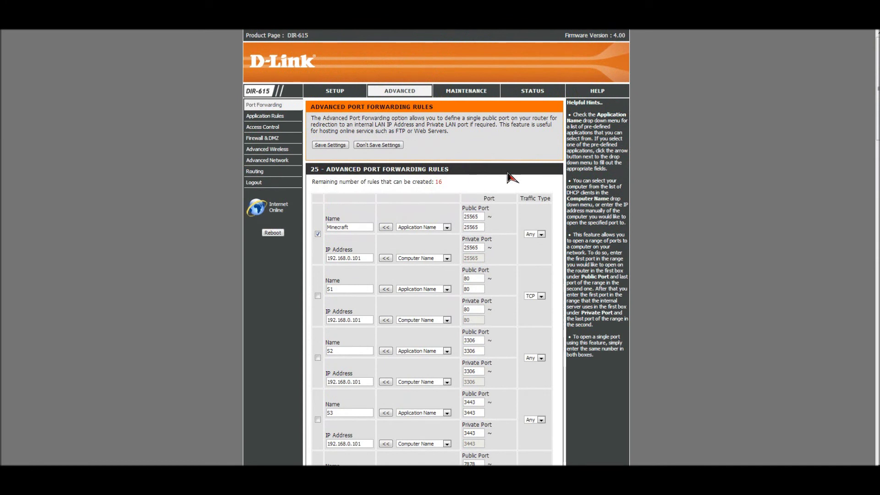
{"action": "left_click", "coordinate": [541, 235]}
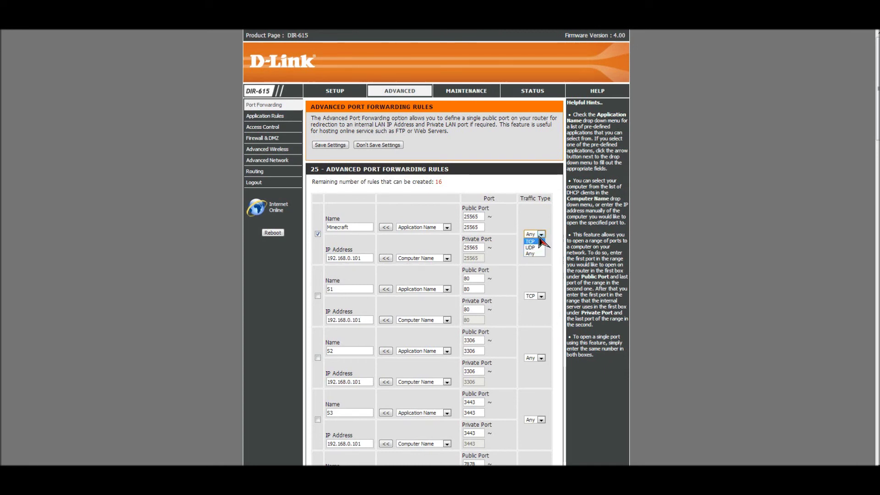
{"action": "left_click", "coordinate": [537, 254]}
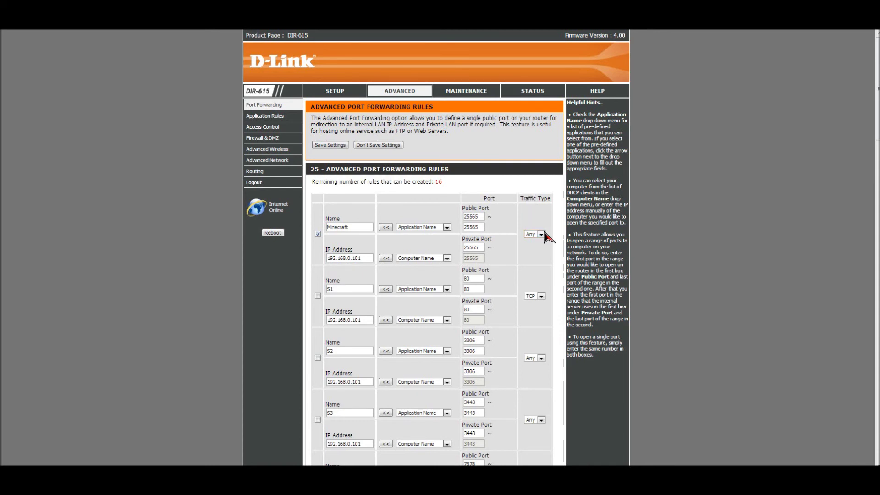
{"action": "left_click", "coordinate": [467, 215]}
{"action": "left_click_drag", "start_coordinate": [371, 258], "coordinate": [308, 261]}
{"action": "left_click", "coordinate": [366, 258]}
{"action": "left_click_drag", "start_coordinate": [366, 258], "coordinate": [329, 259]}
{"action": "left_click", "coordinate": [367, 257]}
Save the port forwarding settings and continue past the 'Settings is not changed' notice
{"action": "left_click", "coordinate": [330, 147]}
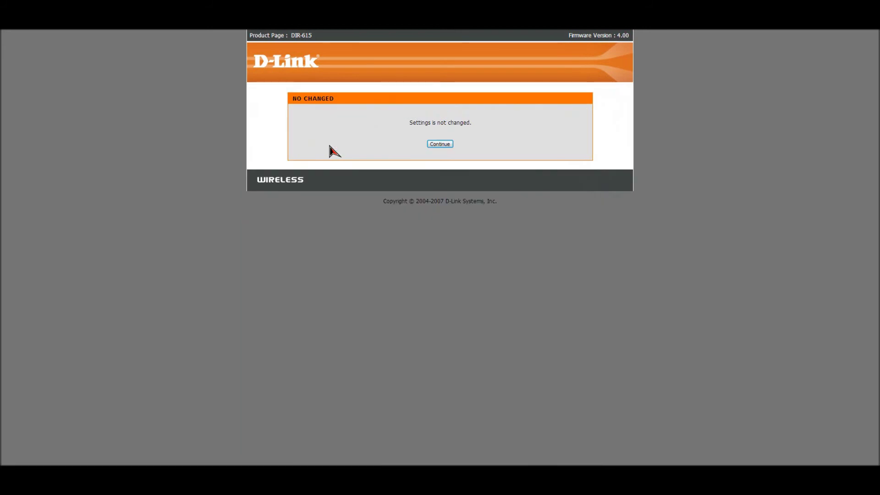
{"action": "left_click", "coordinate": [434, 145]}
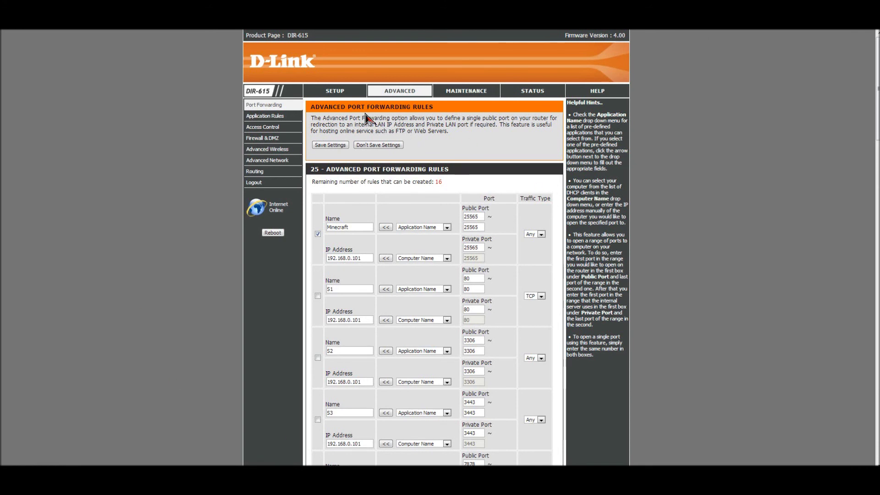
{"action": "left_click", "coordinate": [333, 93]}
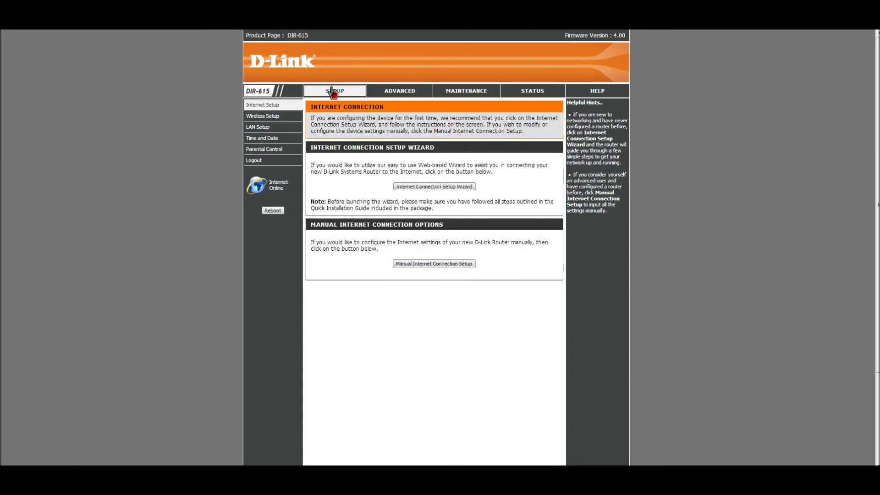
{"action": "left_click", "coordinate": [378, 96]}
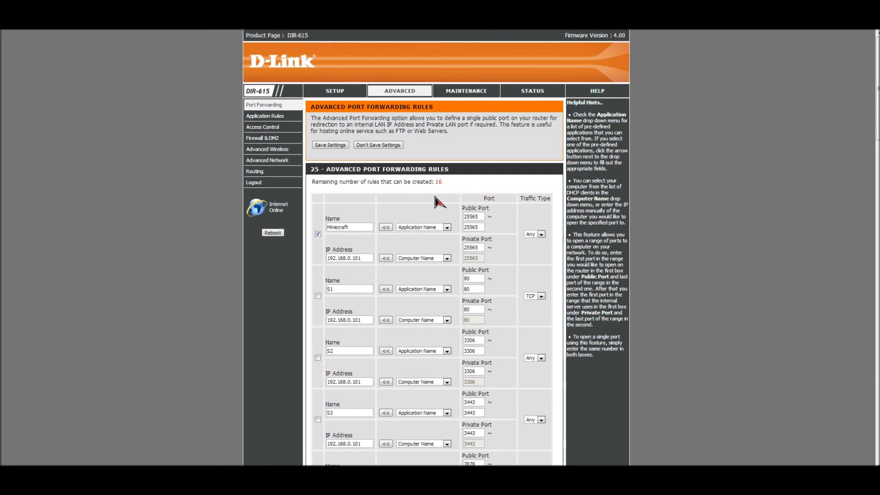
{"action": "scroll", "coordinate": [427, 207], "scroll_direction": "down", "scroll_amount": 1}
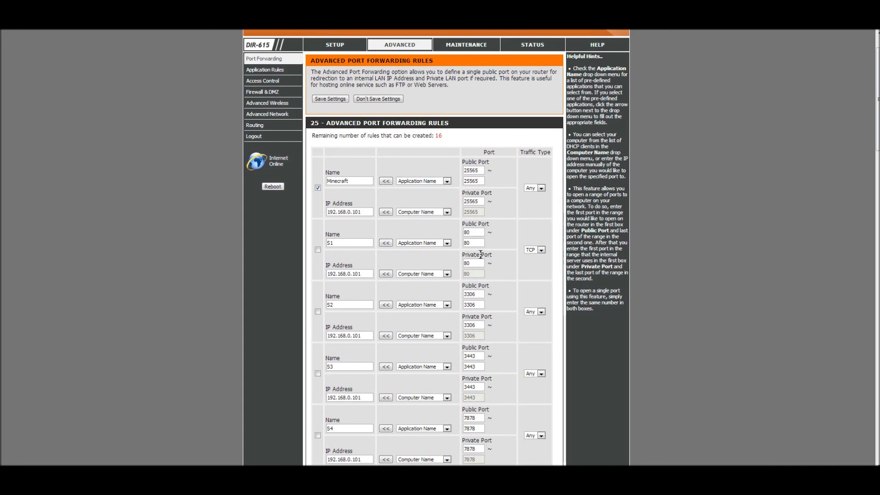
{"action": "scroll", "coordinate": [473, 252], "scroll_direction": "down", "scroll_amount": 12}
{"action": "scroll", "coordinate": [473, 252], "scroll_direction": "down", "scroll_amount": 1}
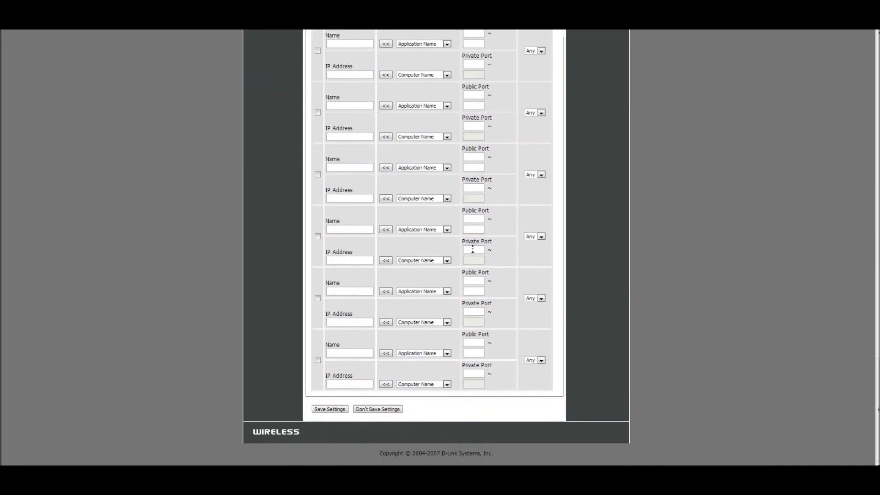
{"action": "scroll", "coordinate": [473, 249], "scroll_direction": "up", "scroll_amount": 13}
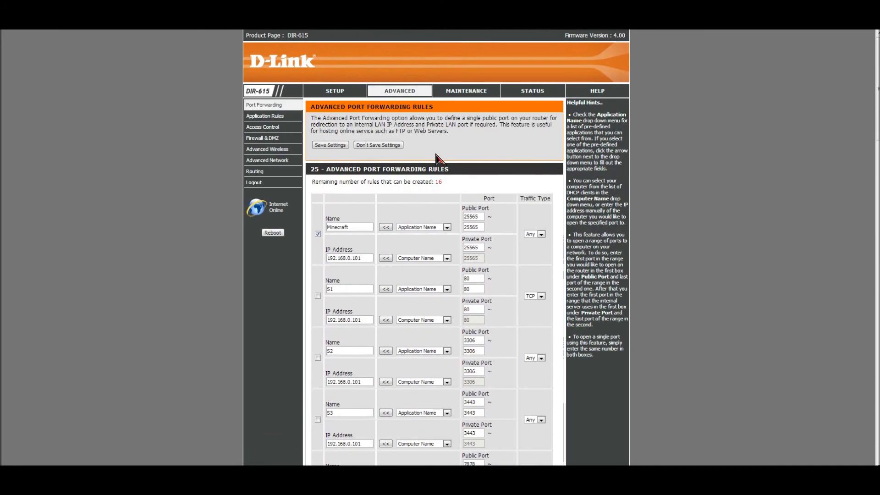